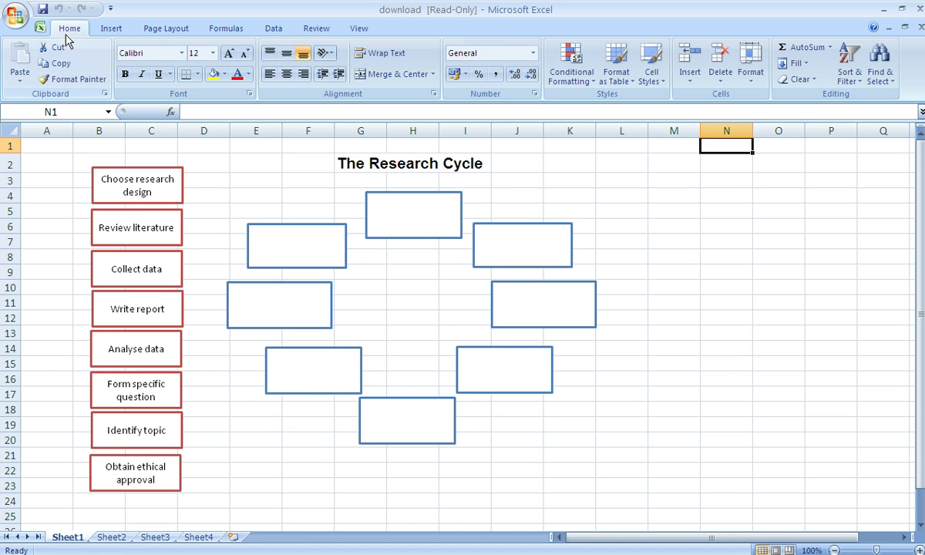
- Draw a rectangle in columns M–N, then delete it again
{"action": "left_click", "coordinate": [108, 33]}
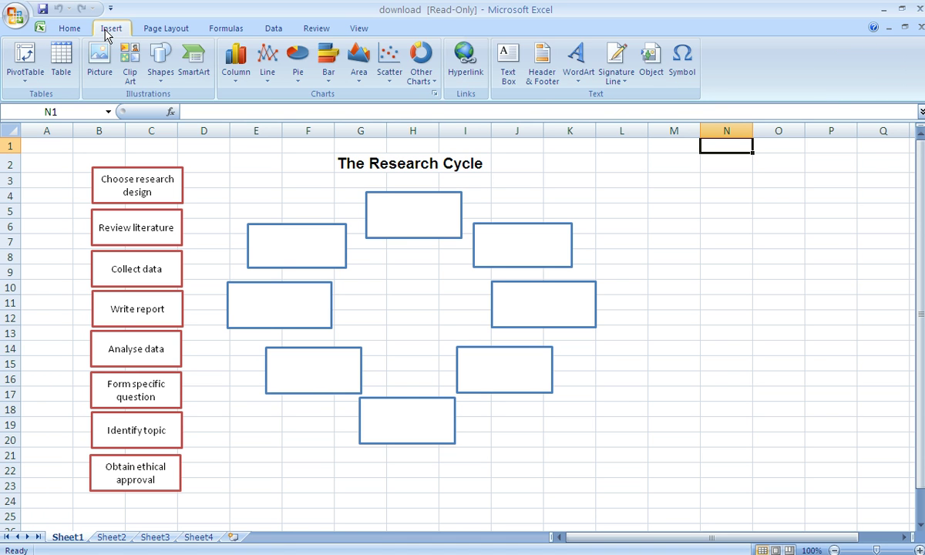
{"action": "left_click", "coordinate": [162, 60]}
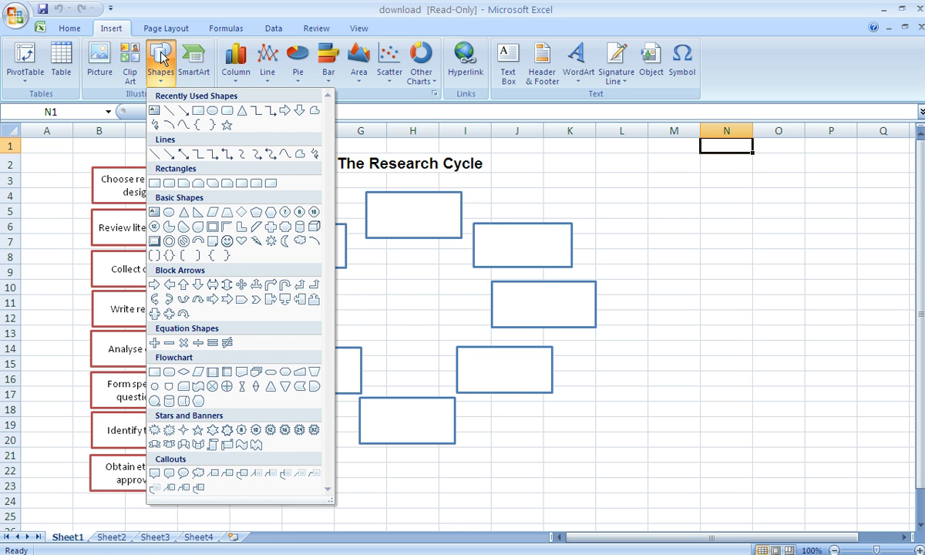
{"action": "left_click", "coordinate": [198, 111]}
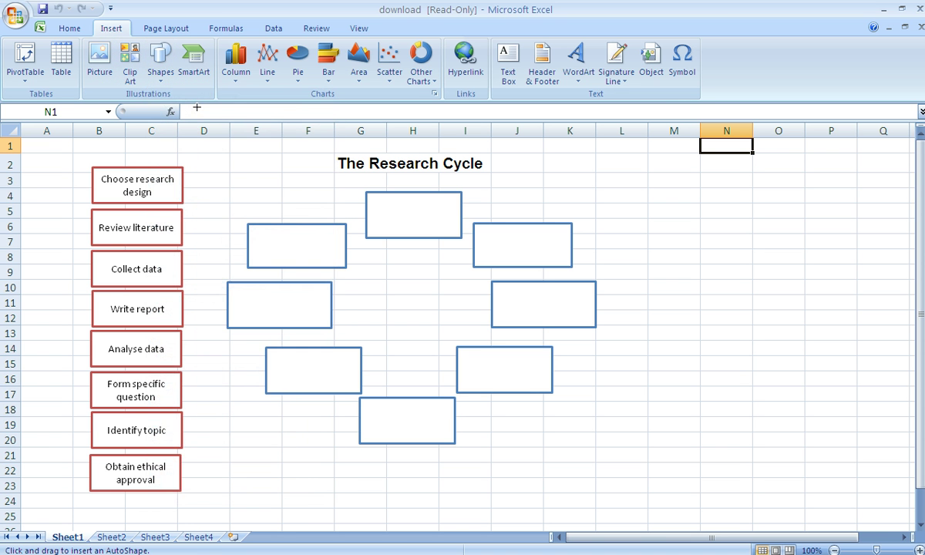
{"action": "mouse_move", "coordinate": [643, 183]}
{"action": "left_mouse_down"}
{"action": "mouse_move", "coordinate": [655, 231]}
{"action": "mouse_move", "coordinate": [749, 233]}
{"action": "mouse_move", "coordinate": [745, 241]}
{"action": "left_mouse_up"}
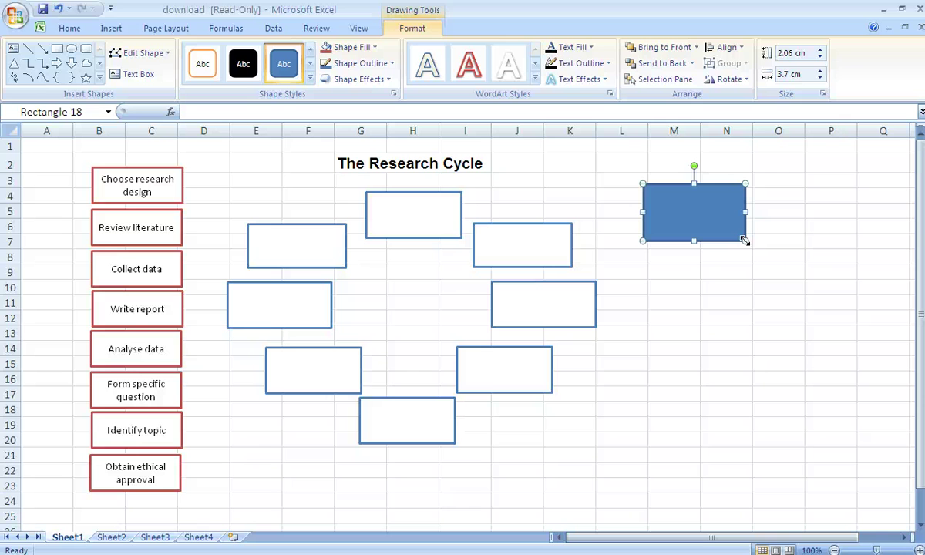
{"action": "key", "text": "ctrl+d"}
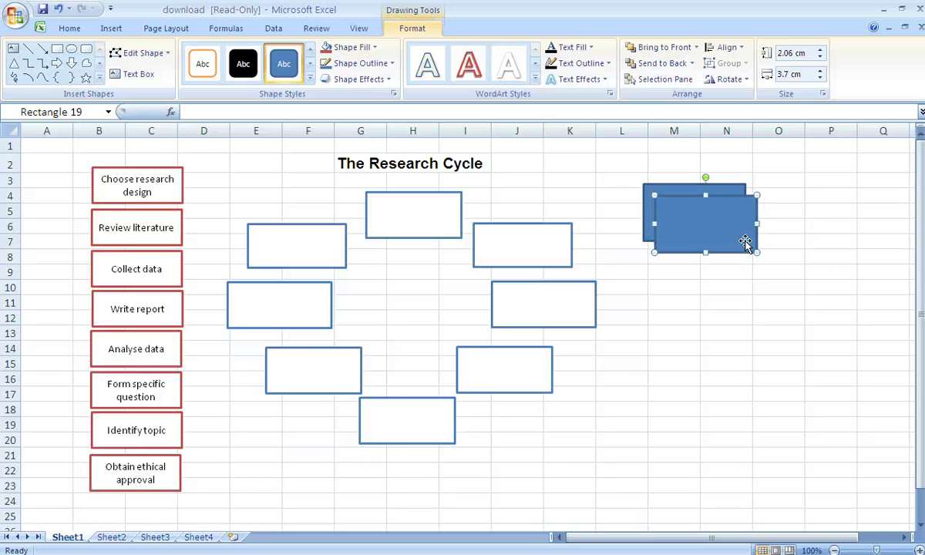
{"action": "key", "text": "Delete"}
{"action": "left_click", "coordinate": [735, 232]}
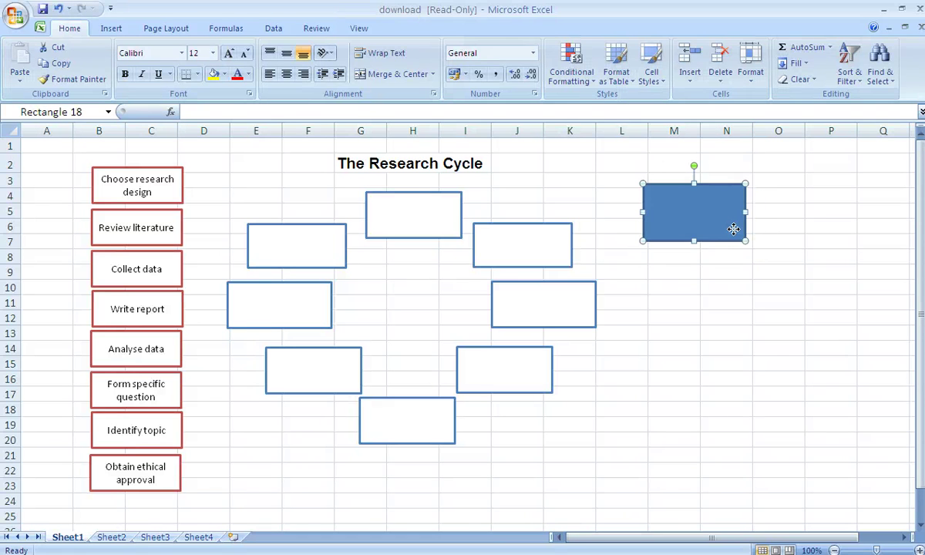
{"action": "key", "text": "Delete"}
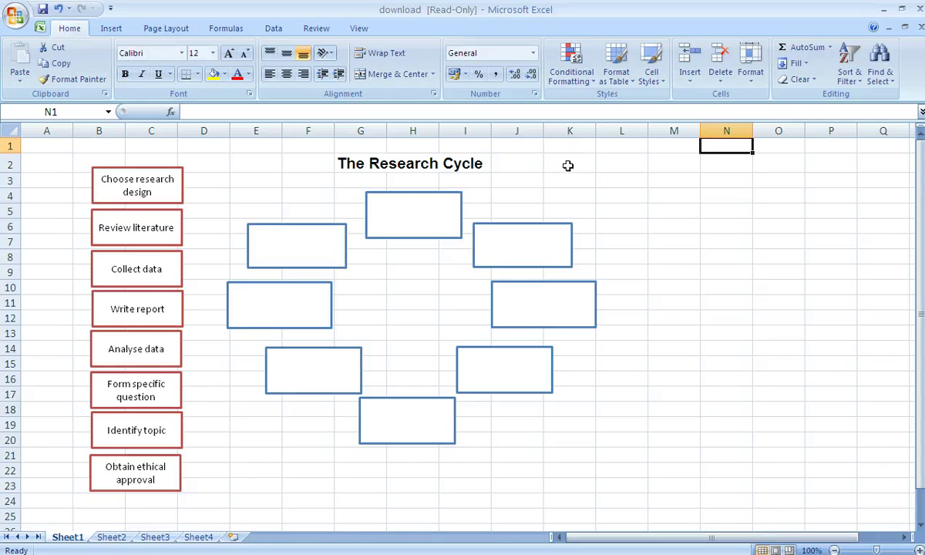
- Draw a small rectangle in columns M–N, type test text, then cut it off the sheet
{"action": "left_click", "coordinate": [112, 30]}
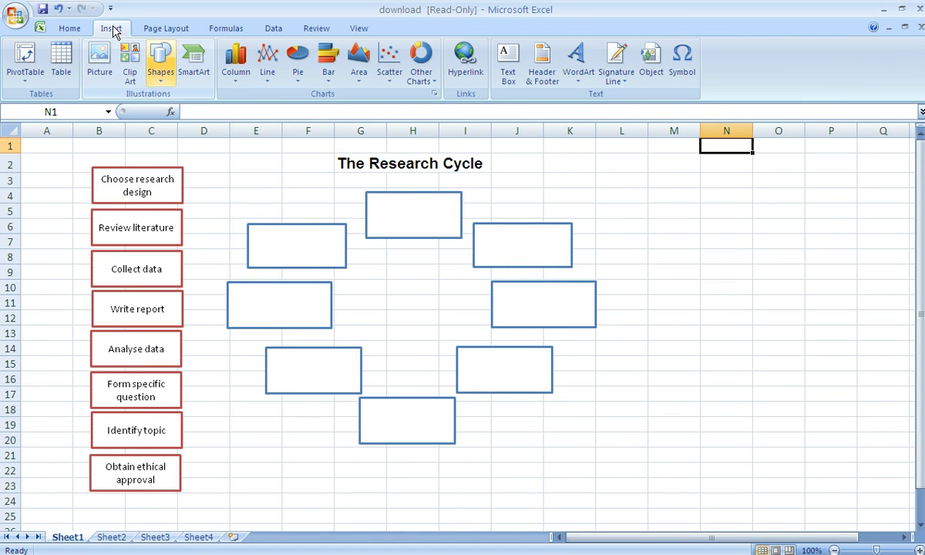
{"action": "left_click", "coordinate": [160, 56]}
{"action": "left_click", "coordinate": [183, 110]}
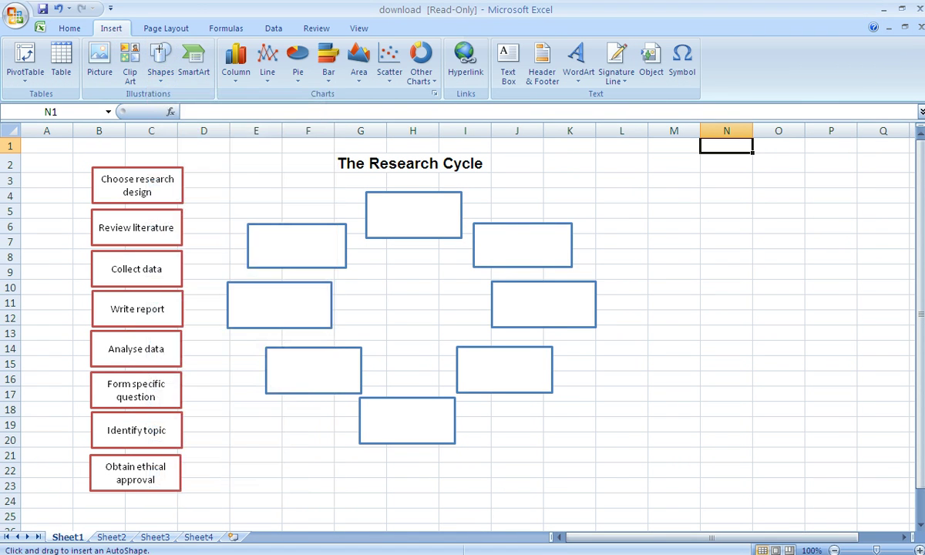
{"action": "mouse_move", "coordinate": [660, 216]}
{"action": "left_mouse_down"}
{"action": "mouse_move", "coordinate": [681, 256]}
{"action": "mouse_move", "coordinate": [741, 263]}
{"action": "left_mouse_up"}
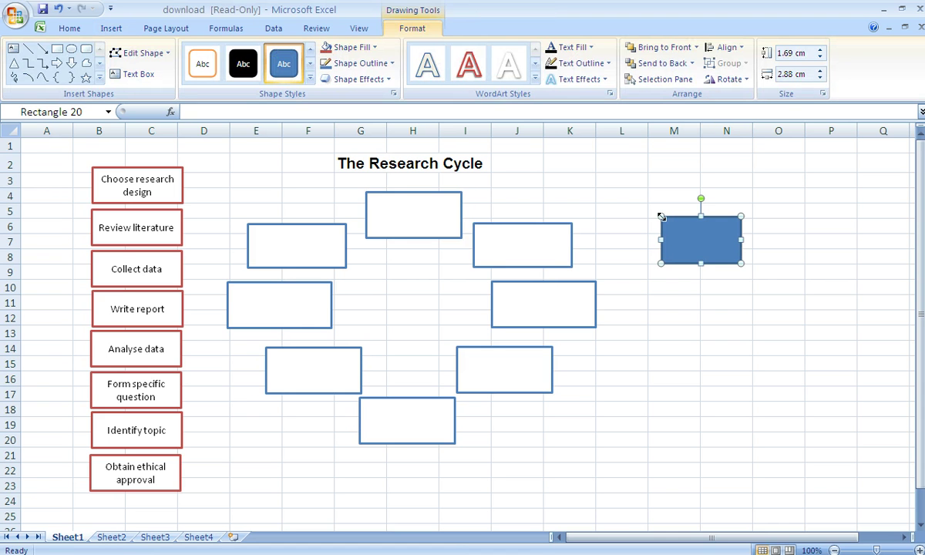
{"action": "type", "text": "kevin"}
{"action": "key", "text": "BackSpace"}
{"action": "key", "text": "BackSpace"}
{"action": "key", "text": "BackSpace"}
{"action": "key", "text": "BackSpace"}
{"action": "key", "text": "BackSpace"}
{"action": "right_click", "coordinate": [730, 261]}
{"action": "left_click", "coordinate": [759, 263]}
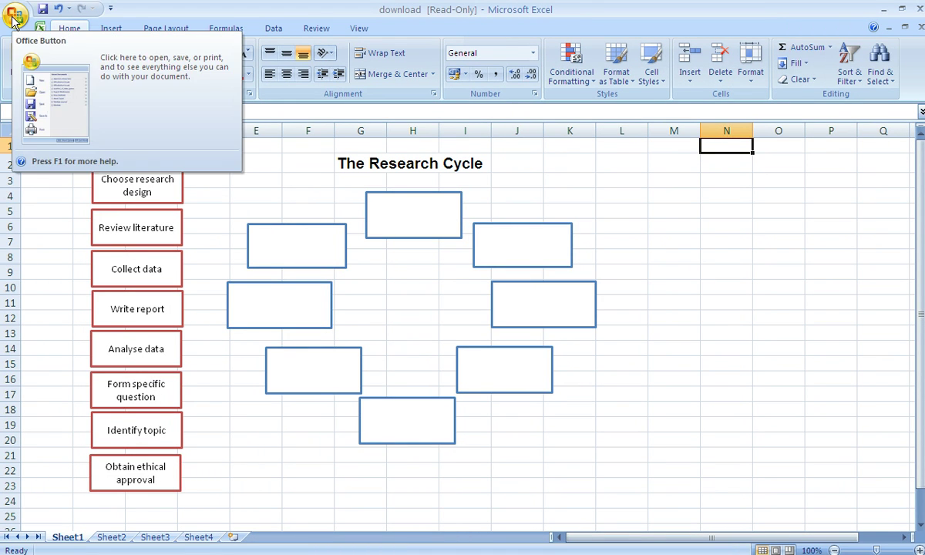
- In Excel Options > Advanced, turn off horizontal and vertical scroll bars, sheet tabs and gridlines
{"action": "left_click", "coordinate": [13, 17]}
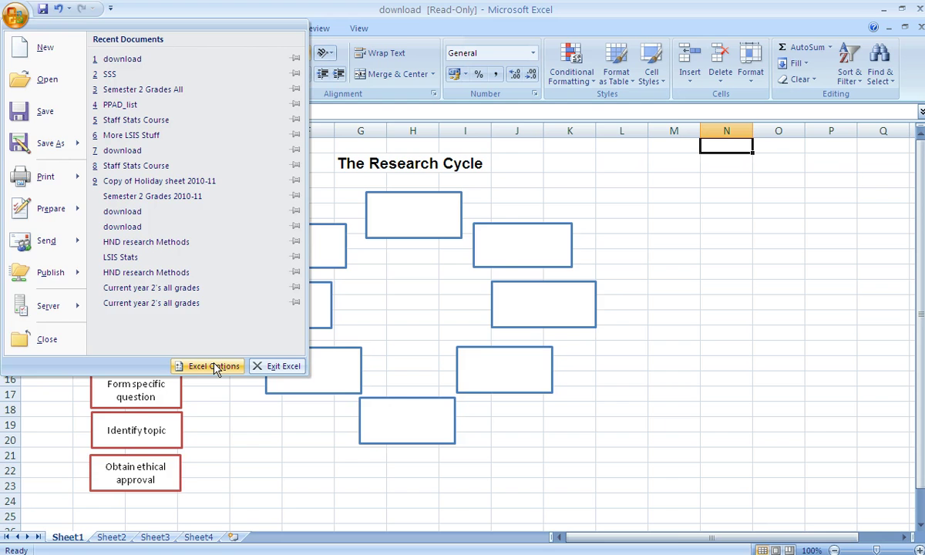
{"action": "left_click", "coordinate": [215, 366]}
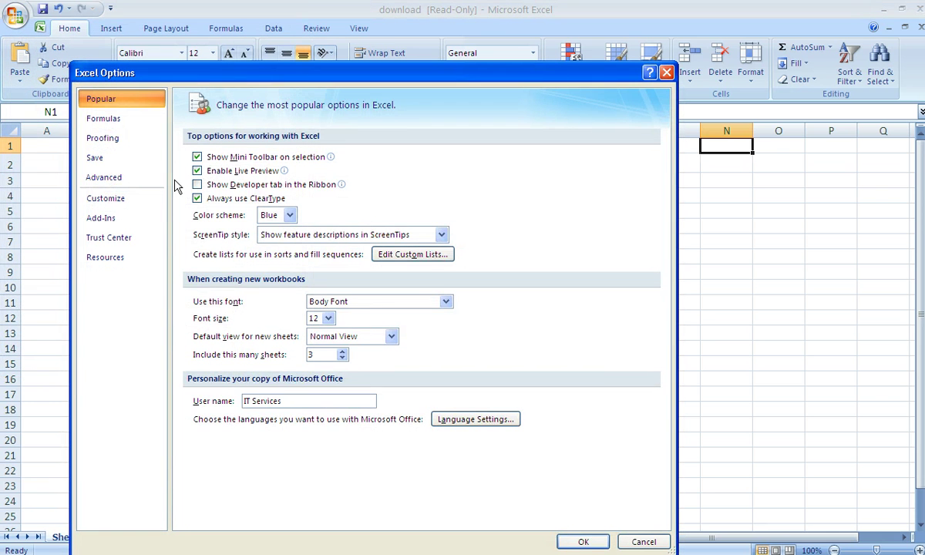
{"action": "left_click", "coordinate": [124, 180]}
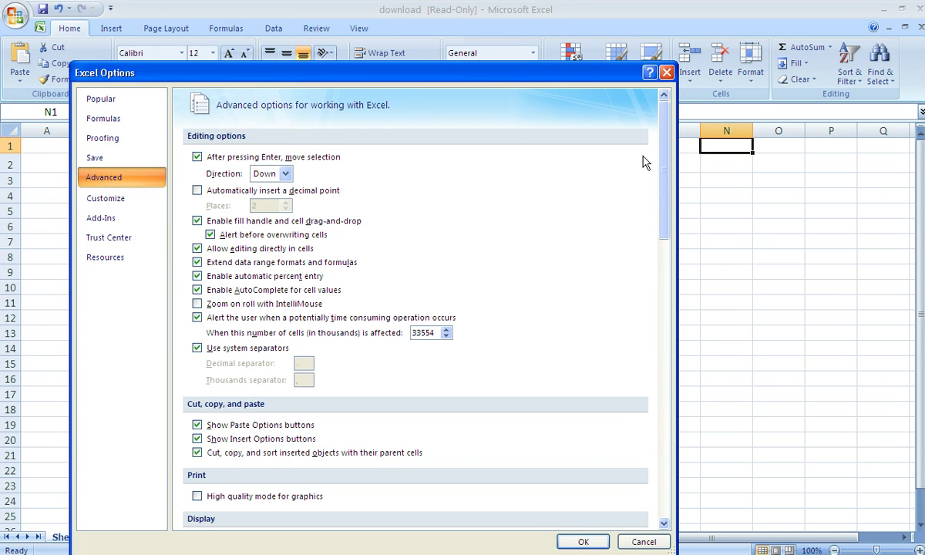
{"action": "left_click_drag", "start_coordinate": [663, 160], "coordinate": [663, 314]}
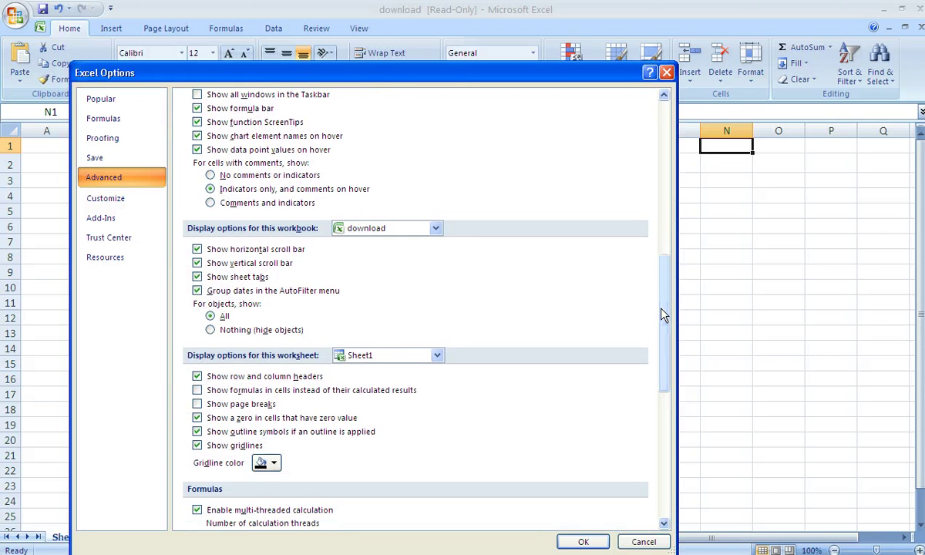
{"action": "left_click", "coordinate": [199, 251]}
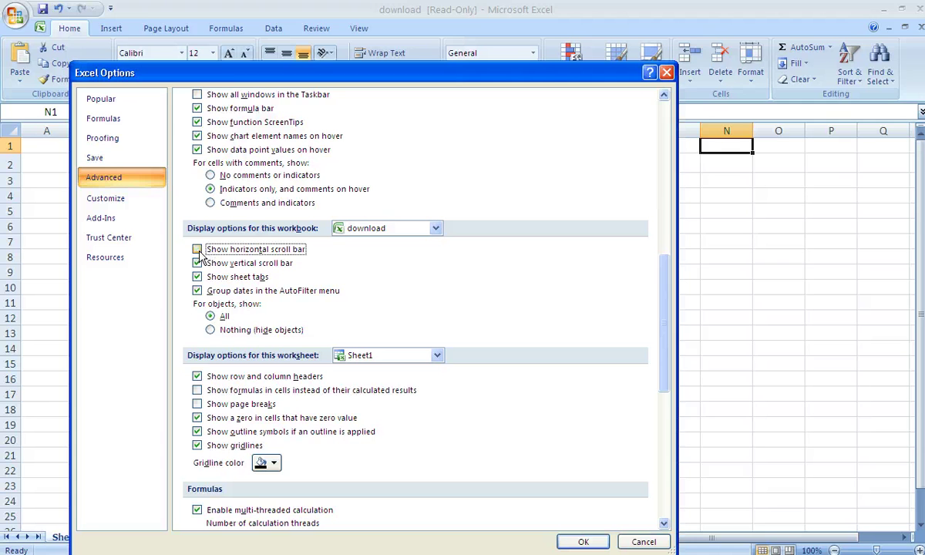
{"action": "left_click", "coordinate": [198, 262]}
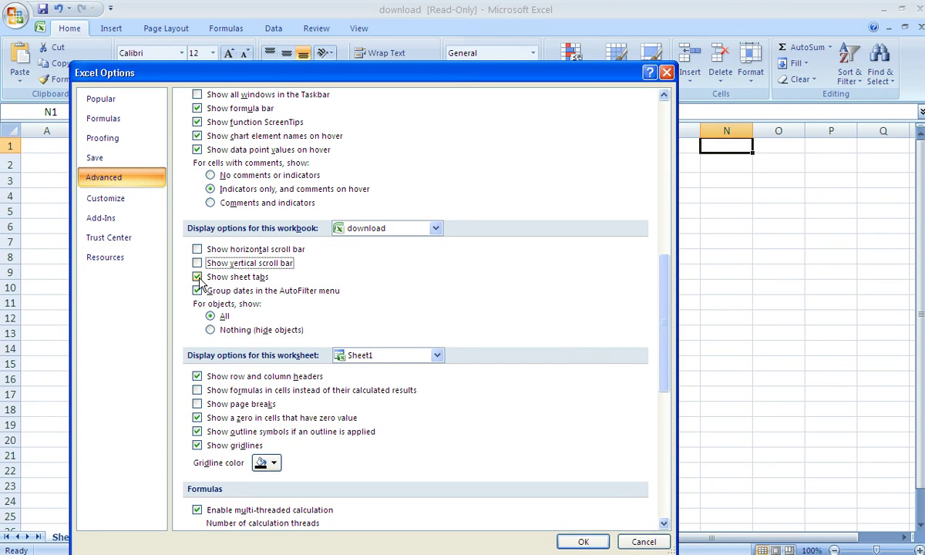
{"action": "left_click", "coordinate": [199, 279]}
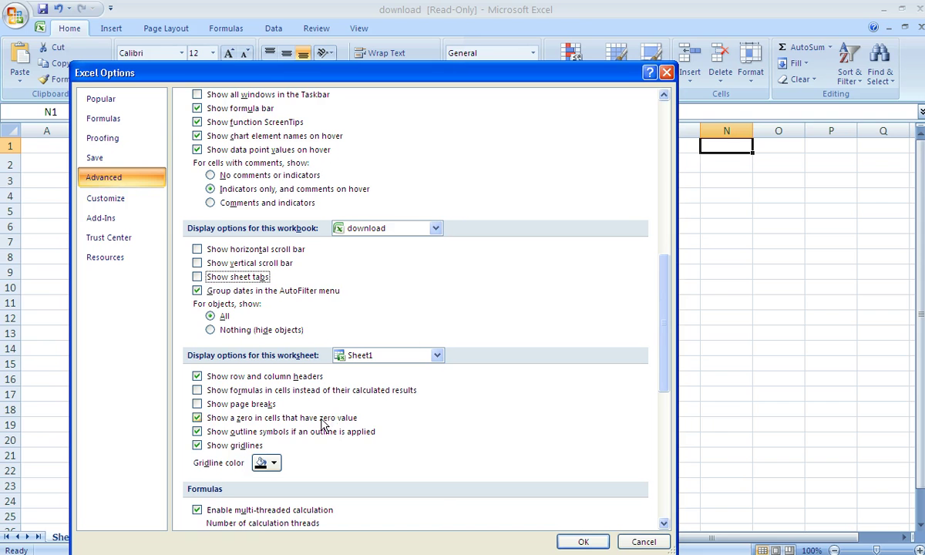
{"action": "left_click", "coordinate": [197, 445]}
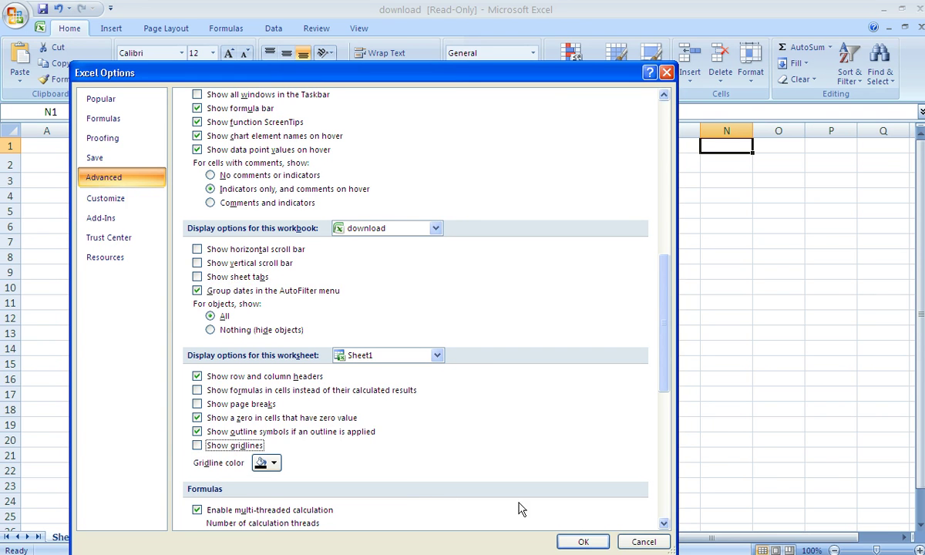
{"action": "left_click", "coordinate": [583, 541]}
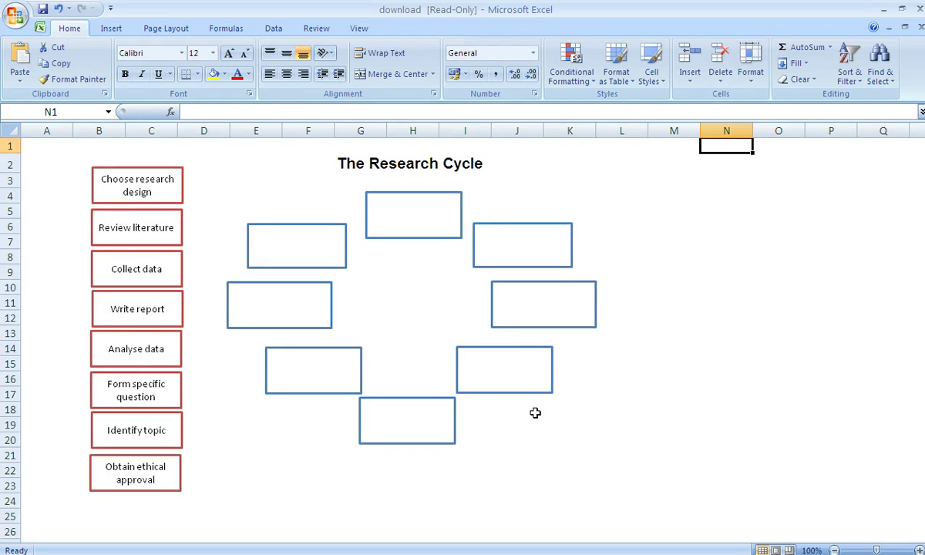
- Type test text into an empty cycle box, then erase it
{"action": "left_click", "coordinate": [521, 381]}
{"action": "type", "text": "sdfdfdsf"}
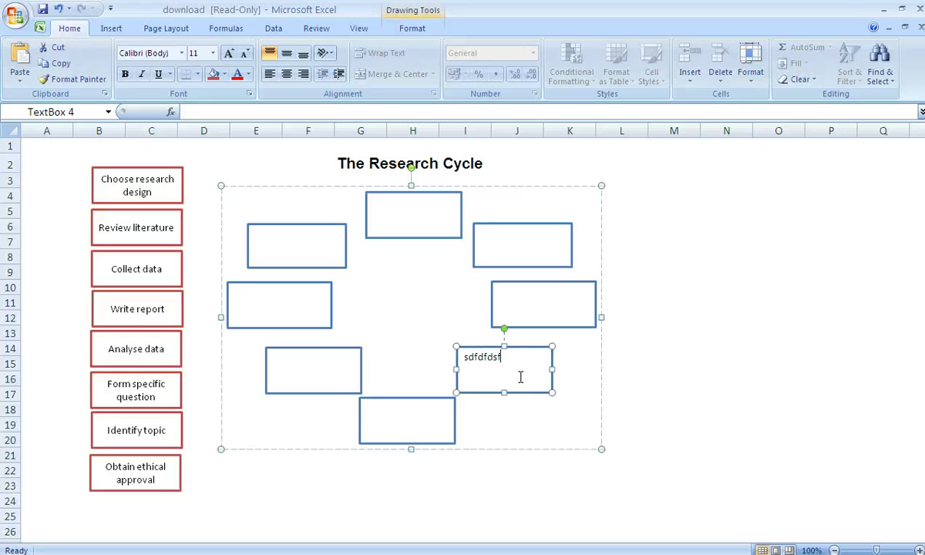
{"action": "key", "text": "BackSpace"}
{"action": "key", "text": "BackSpace"}
{"action": "key", "text": "BackSpace"}
{"action": "key", "text": "BackSpace"}
{"action": "key", "text": "BackSpace"}
{"action": "key", "text": "BackSpace"}
{"action": "key", "text": "BackSpace"}
{"action": "key", "text": "BackSpace"}
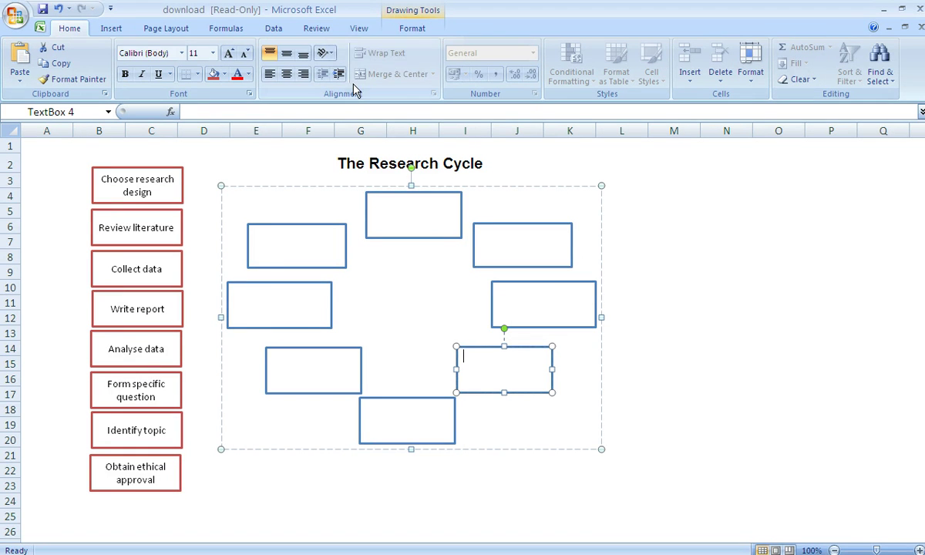
- Protect the worksheet with Select locked cells allowed
{"action": "left_click", "coordinate": [316, 29]}
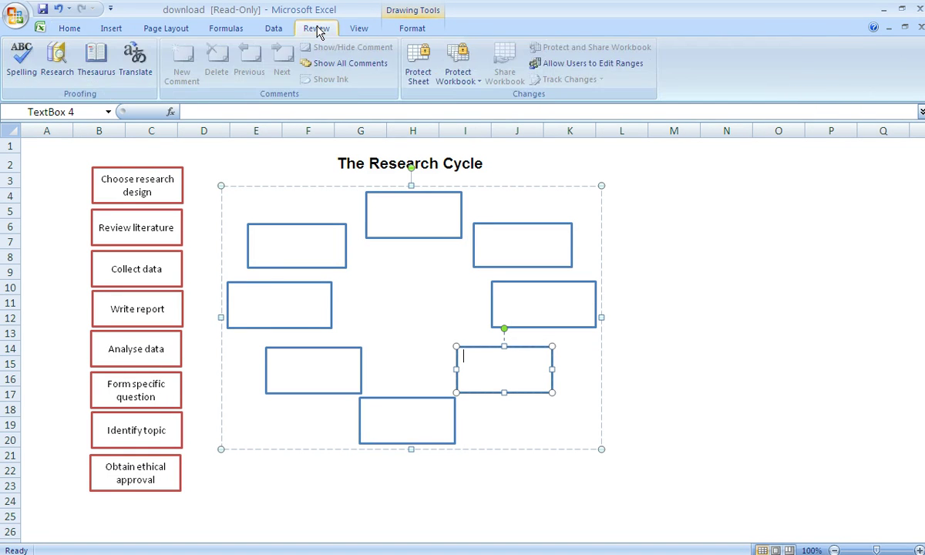
{"action": "left_click", "coordinate": [411, 62]}
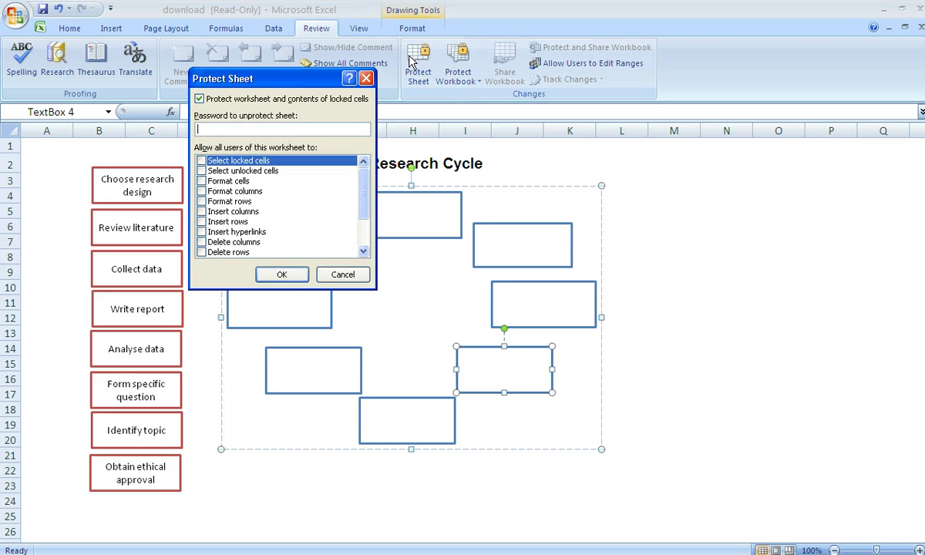
{"action": "left_click", "coordinate": [201, 162]}
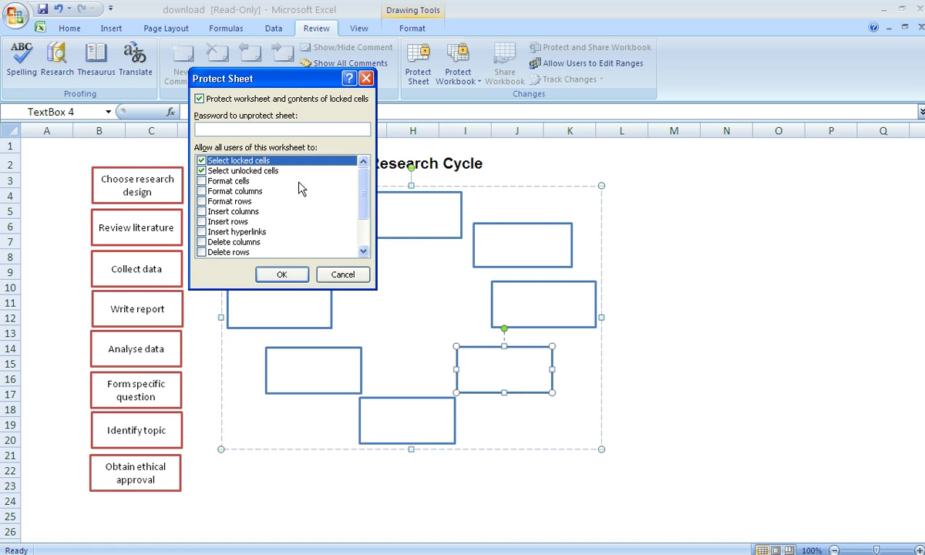
{"action": "left_click", "coordinate": [285, 274]}
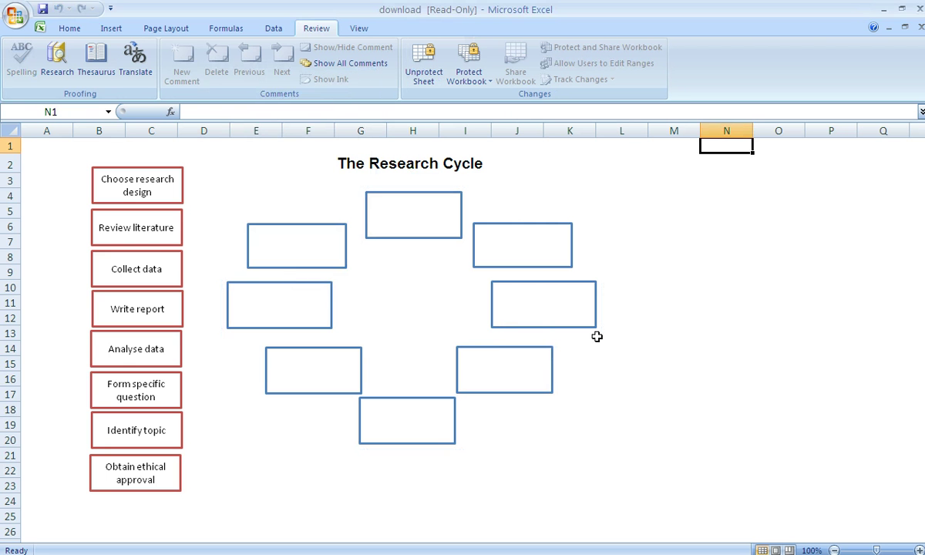
- Try deleting and editing cell H10, dismissing each read-only warning
{"action": "key", "text": "Delete"}
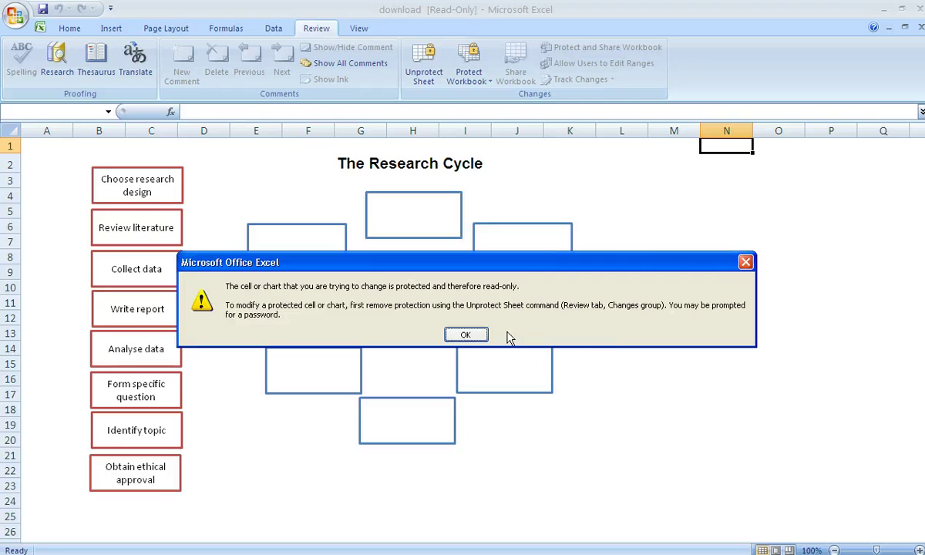
{"action": "left_click", "coordinate": [471, 335]}
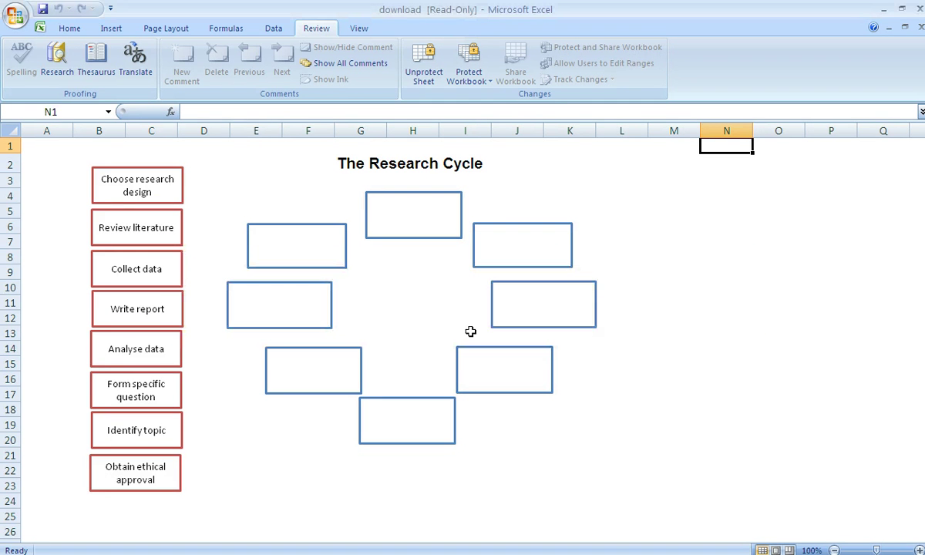
{"action": "double_click", "coordinate": [422, 290]}
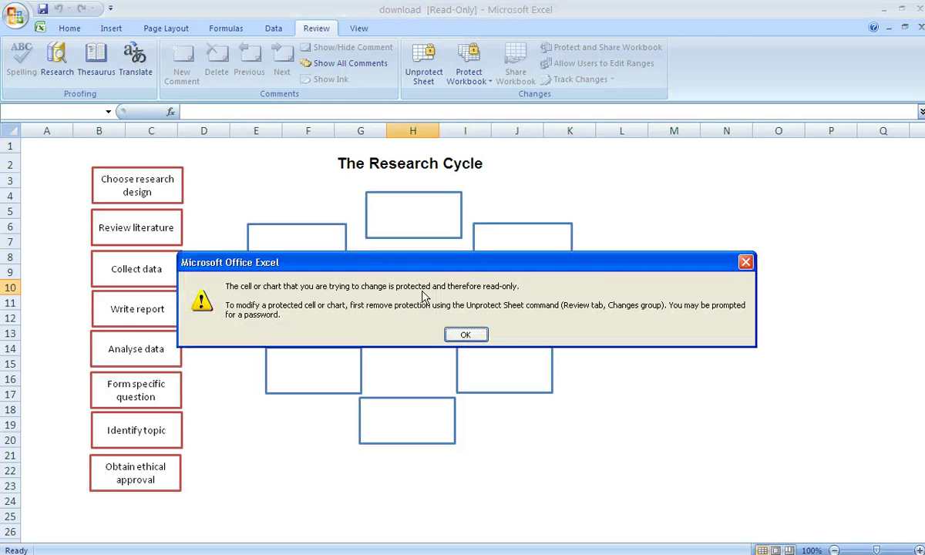
{"action": "left_click", "coordinate": [466, 335]}
{"action": "mouse_move", "coordinate": [187, 199]}
{"action": "left_mouse_down"}
{"action": "mouse_move", "coordinate": [182, 190]}
{"action": "mouse_move", "coordinate": [246, 204]}
{"action": "mouse_move", "coordinate": [190, 179]}
{"action": "mouse_move", "coordinate": [182, 196]}
{"action": "left_mouse_up"}
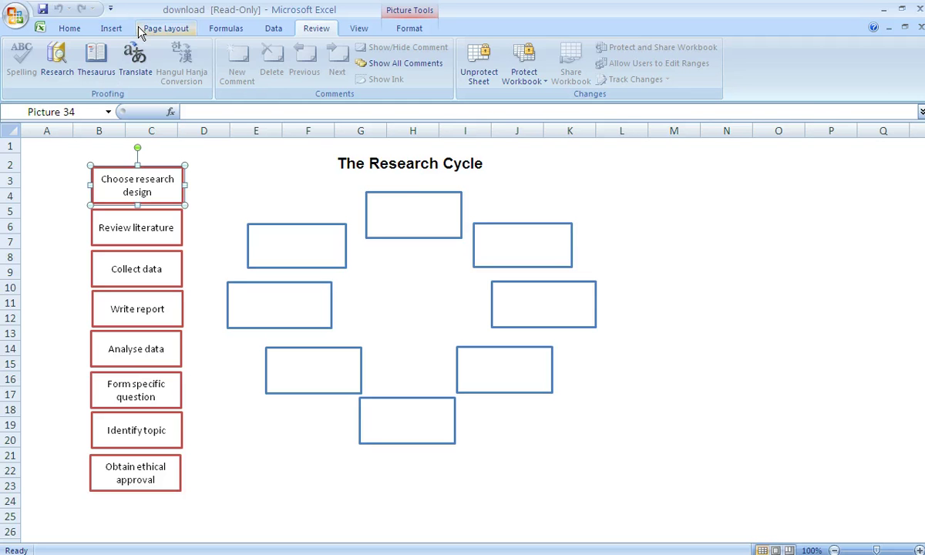
{"action": "left_click", "coordinate": [112, 29]}
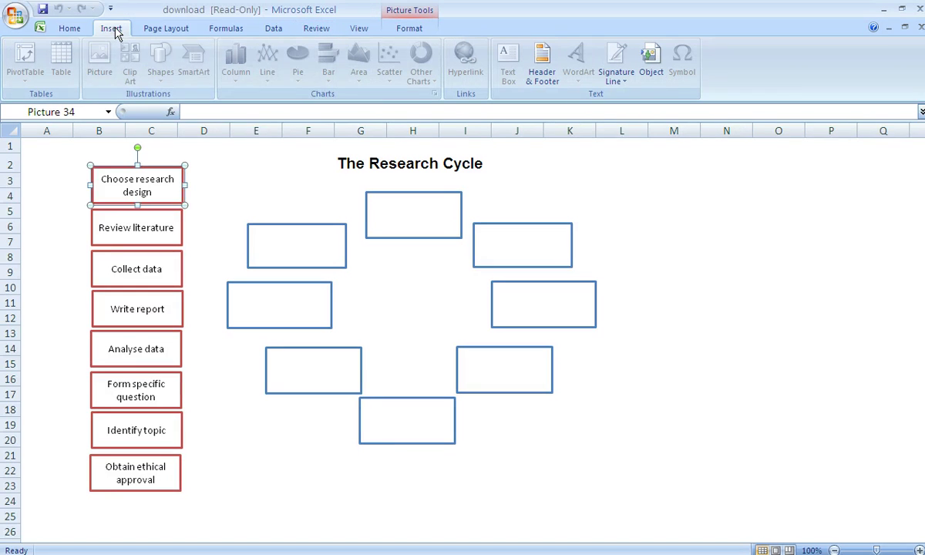
{"action": "left_click", "coordinate": [271, 193]}
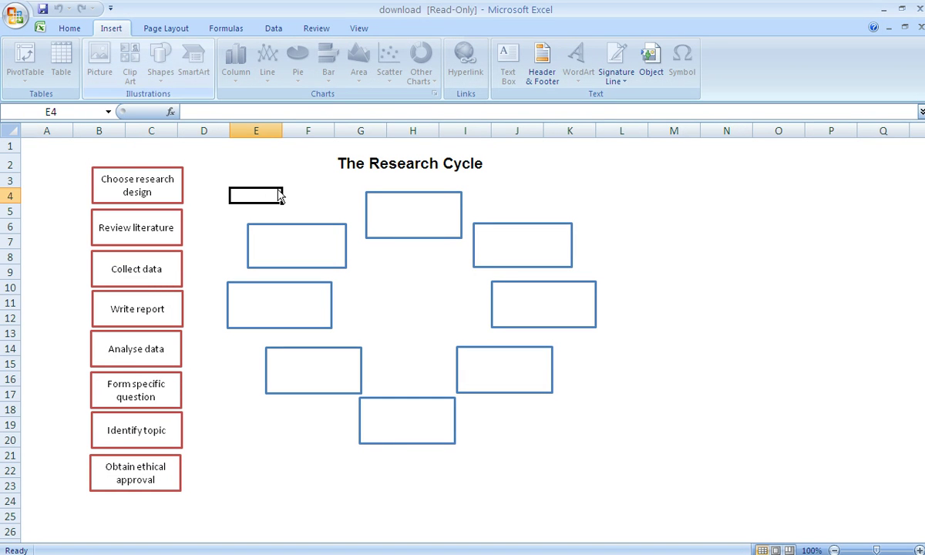
{"action": "left_click", "coordinate": [132, 171]}
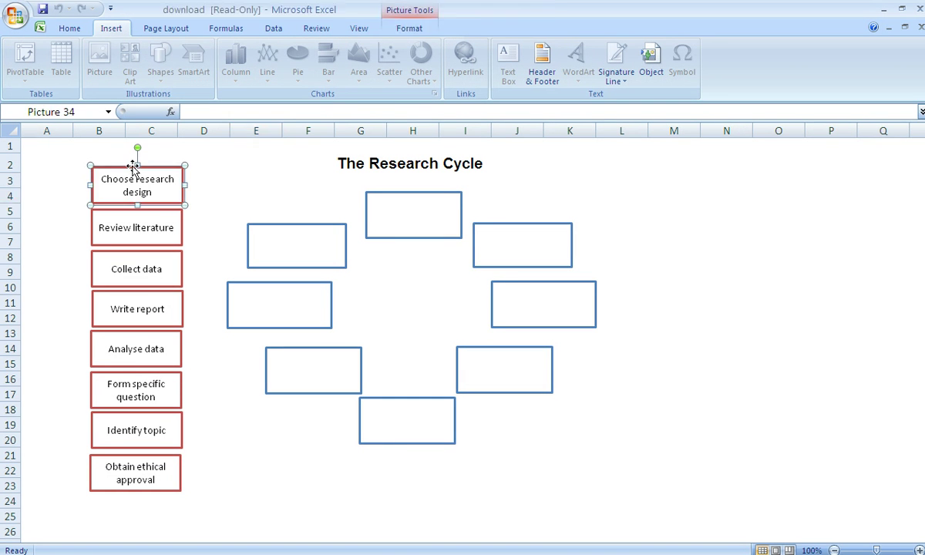
{"action": "scroll", "coordinate": [75, 31], "scroll_direction": "up", "scroll_amount": 1}
{"action": "scroll", "coordinate": [75, 31], "scroll_direction": "down", "scroll_amount": 1}
- Drag Identify topic, Review literature, Form specific question, Choose research design, Obtain ethical approval, Collect data, Analyse data, Write report into the boxes clockwise
{"action": "left_click_drag", "start_coordinate": [158, 446], "coordinate": [435, 225]}
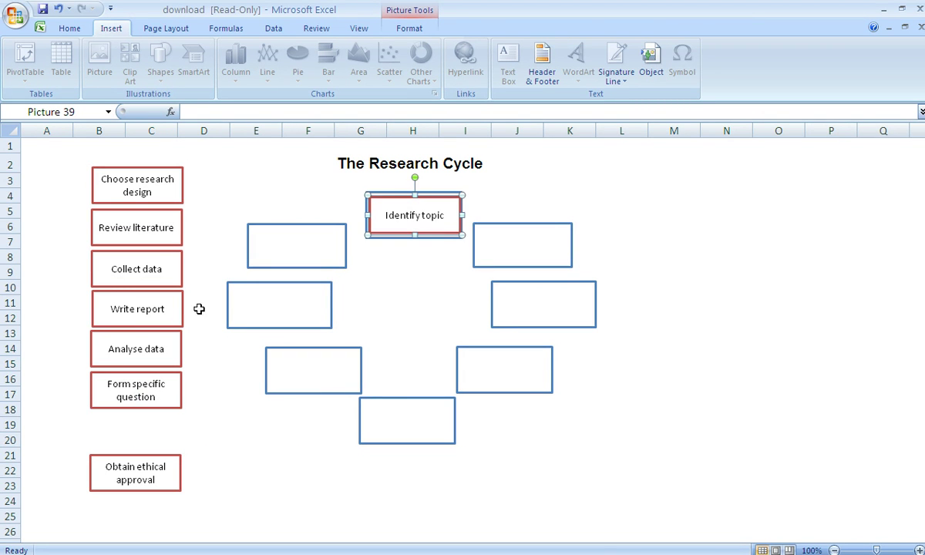
{"action": "left_click_drag", "start_coordinate": [164, 243], "coordinate": [545, 264]}
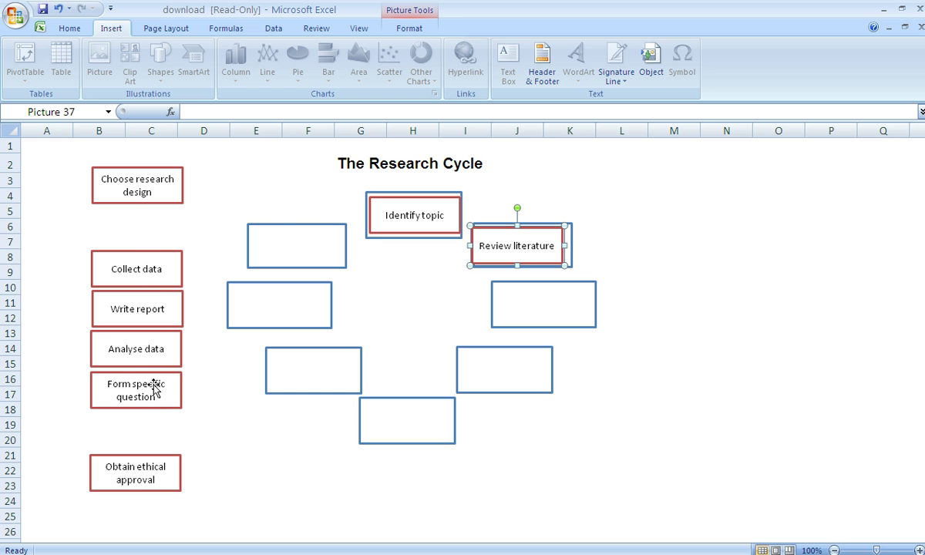
{"action": "left_click_drag", "start_coordinate": [154, 390], "coordinate": [560, 313]}
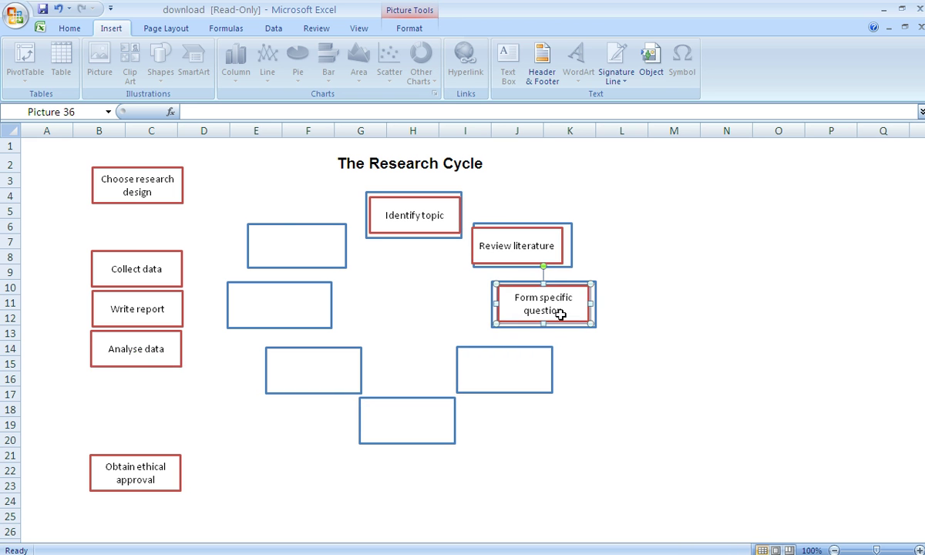
{"action": "left_click_drag", "start_coordinate": [155, 197], "coordinate": [517, 390]}
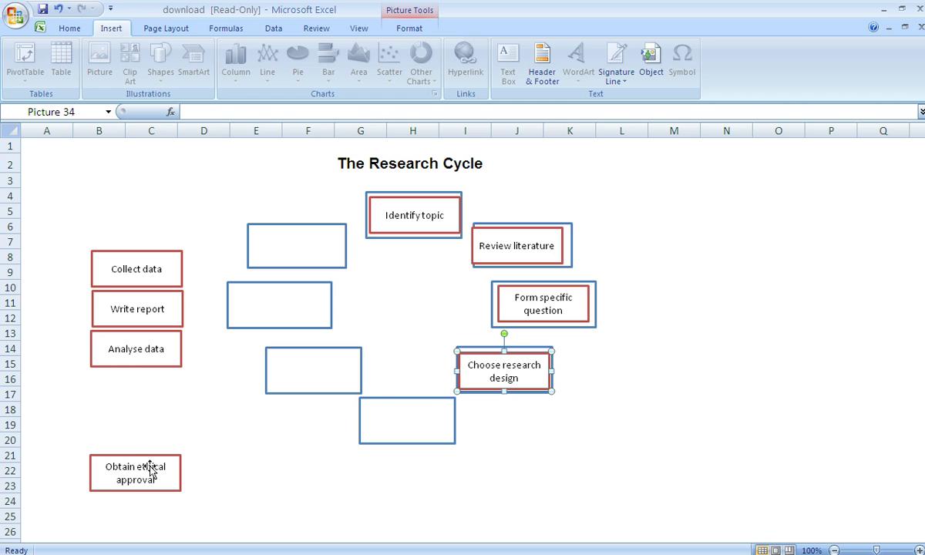
{"action": "left_click_drag", "start_coordinate": [150, 469], "coordinate": [422, 421]}
{"action": "left_click_drag", "start_coordinate": [160, 270], "coordinate": [343, 375]}
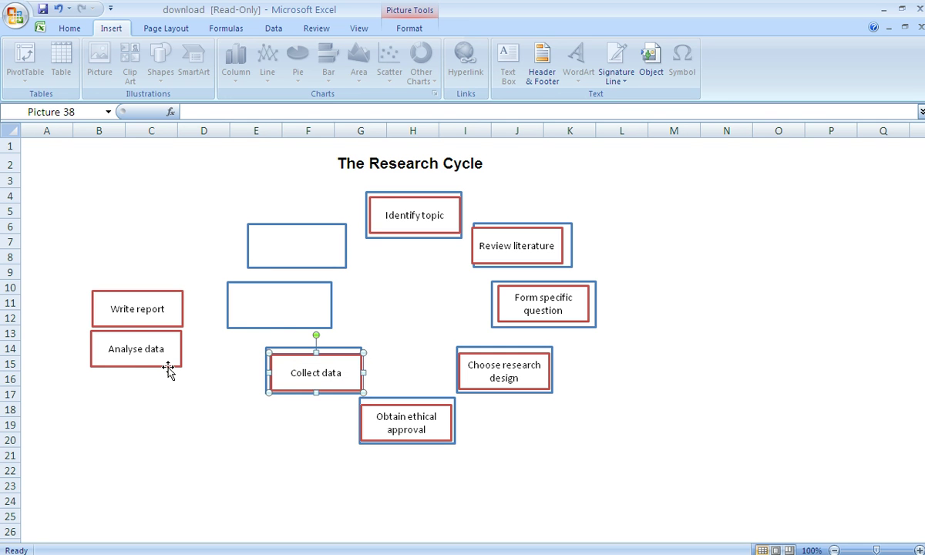
{"action": "left_click_drag", "start_coordinate": [166, 369], "coordinate": [309, 325]}
{"action": "left_click_drag", "start_coordinate": [162, 324], "coordinate": [321, 263]}
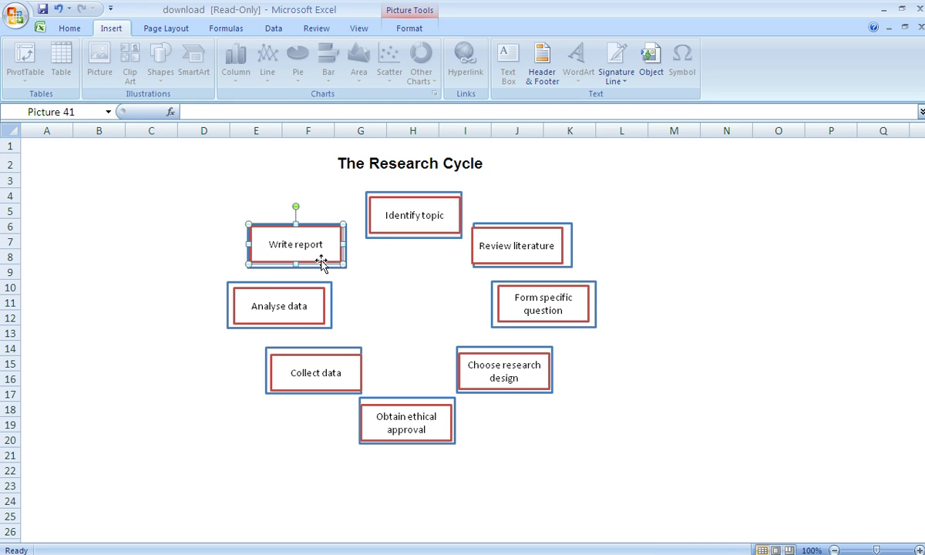